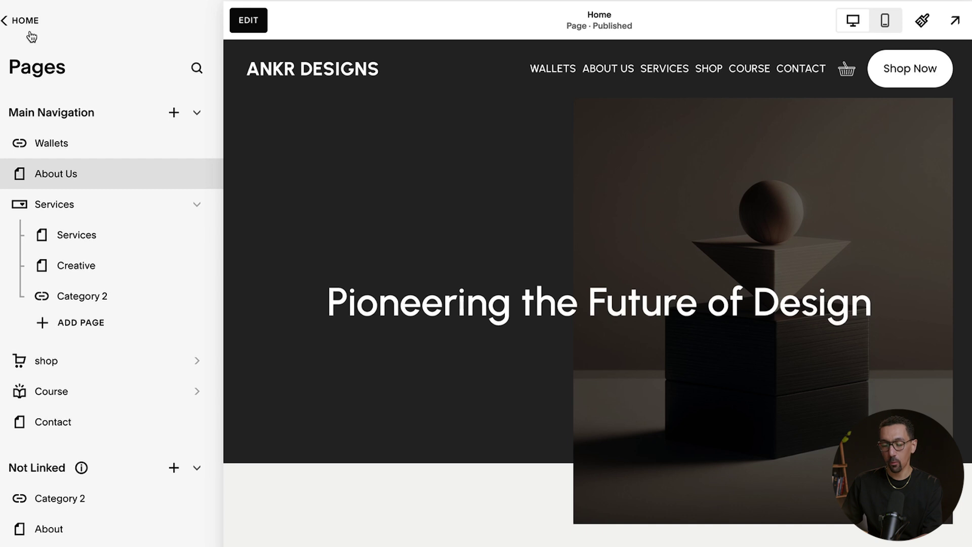
Duplicate the About Us page from its page settings.
left_click(24, 20)
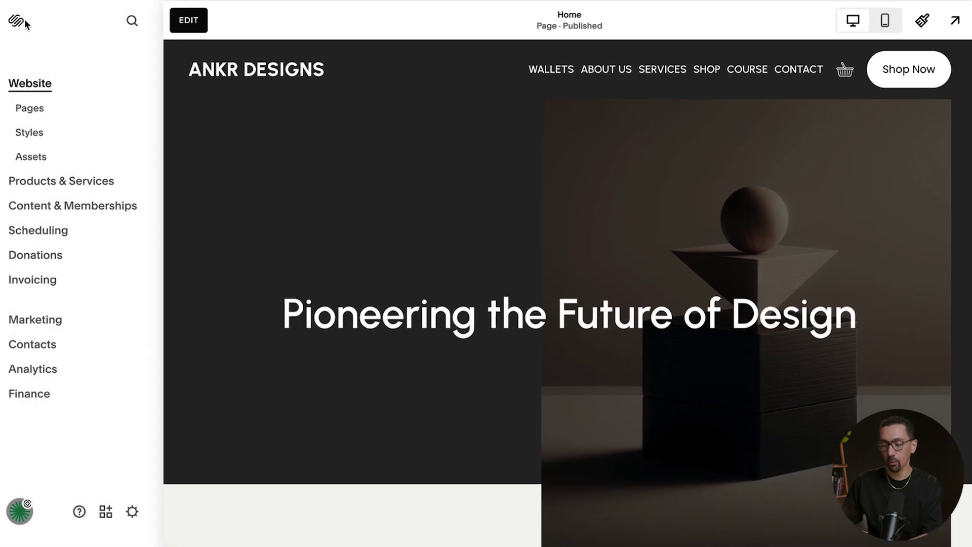
left_click(36, 114)
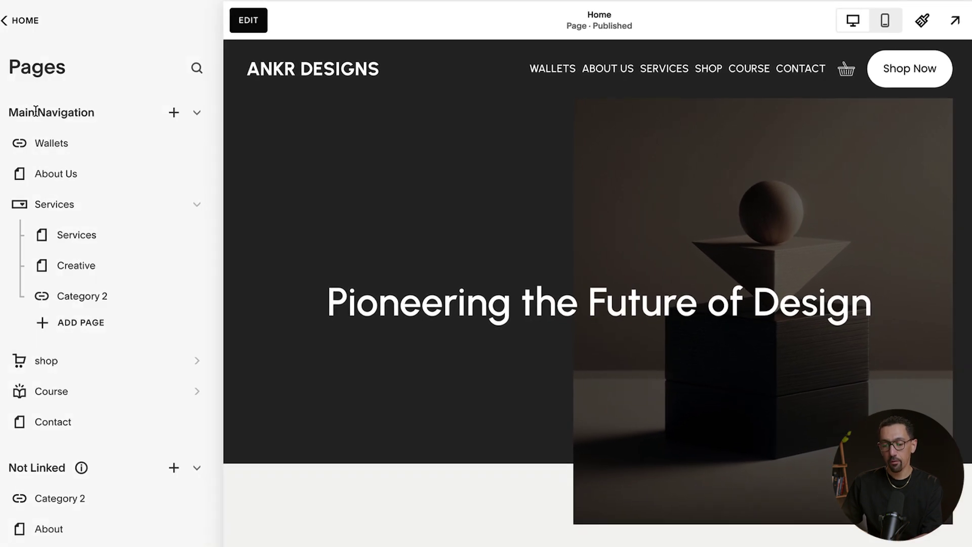
scroll(43, 152, "down", 1)
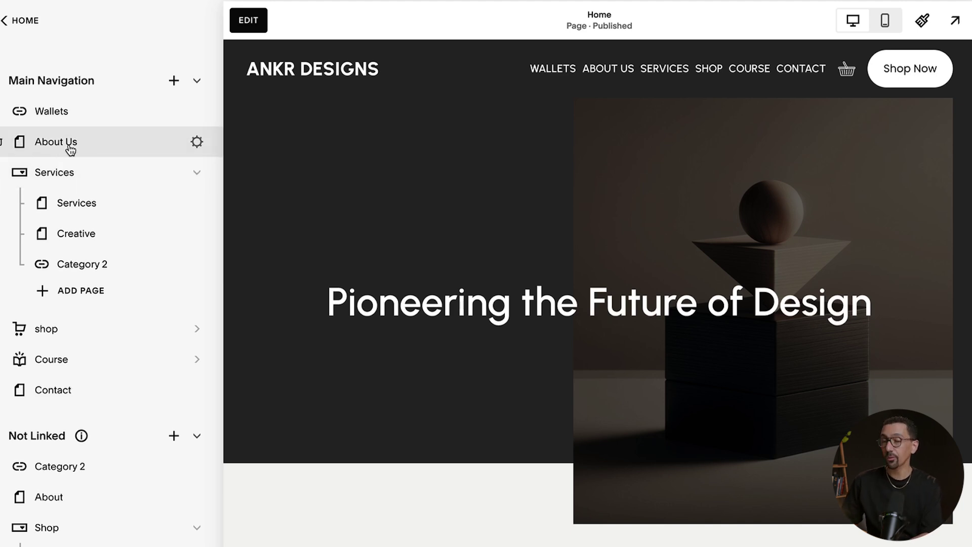
left_click(197, 142)
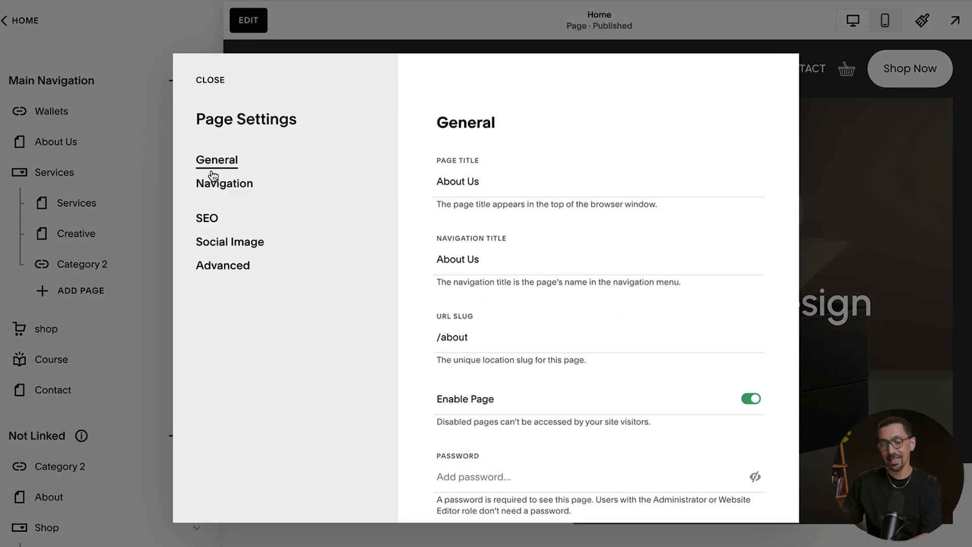
scroll(512, 229, "down", 3)
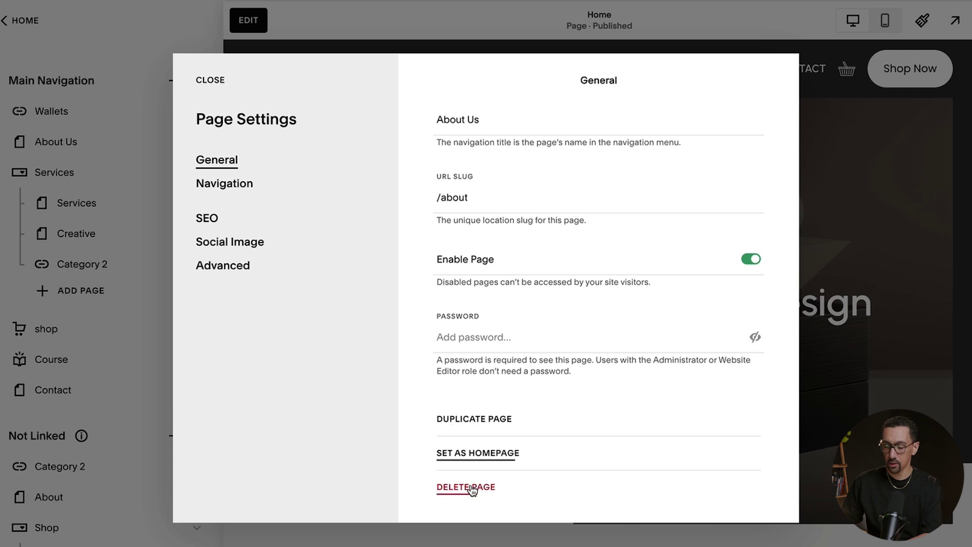
left_click(470, 428)
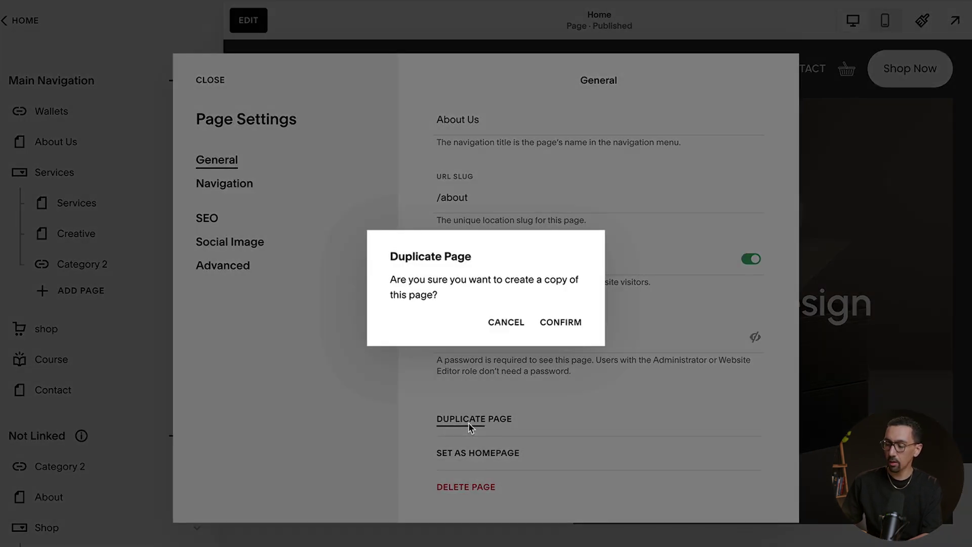
left_click(556, 326)
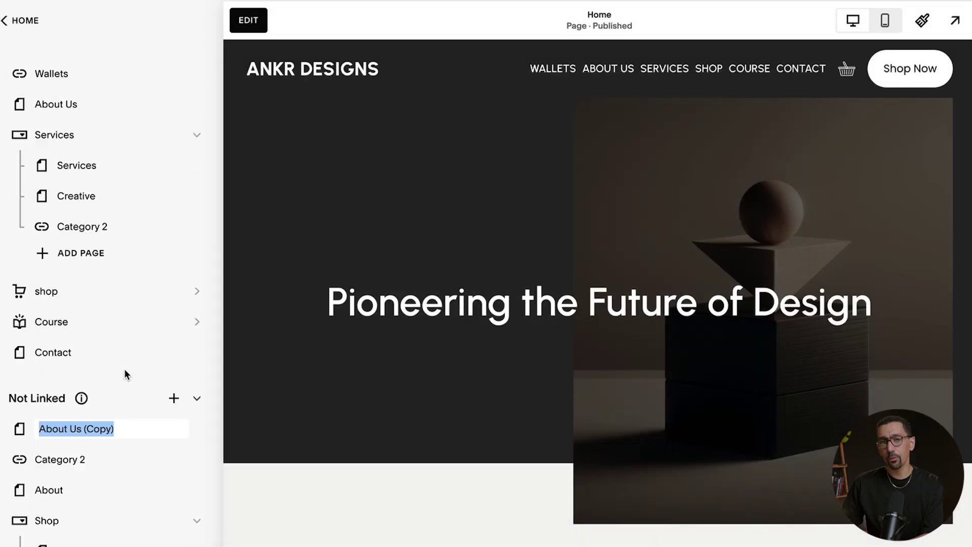
Name the duplicated About Us page "Our Story".
scroll(124, 370, "down", 2)
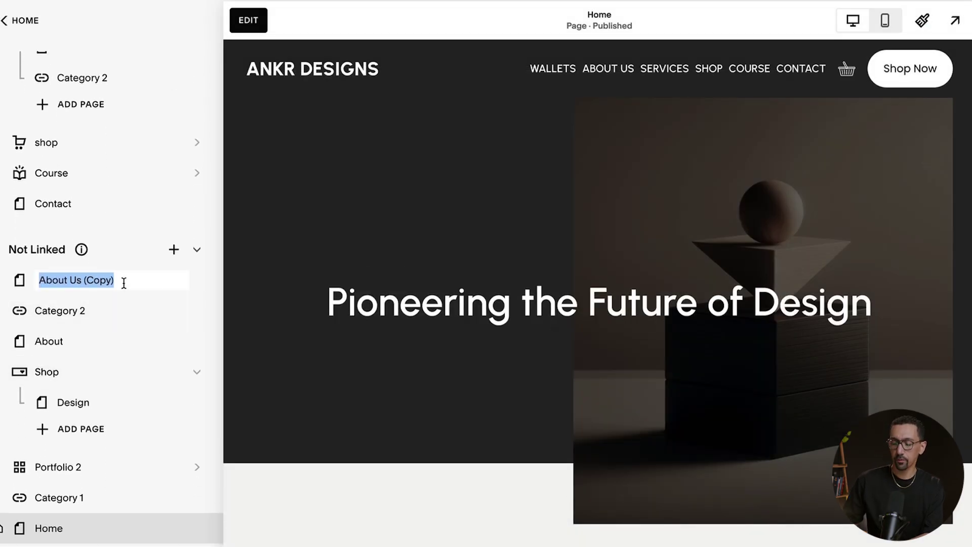
type("Our Story")
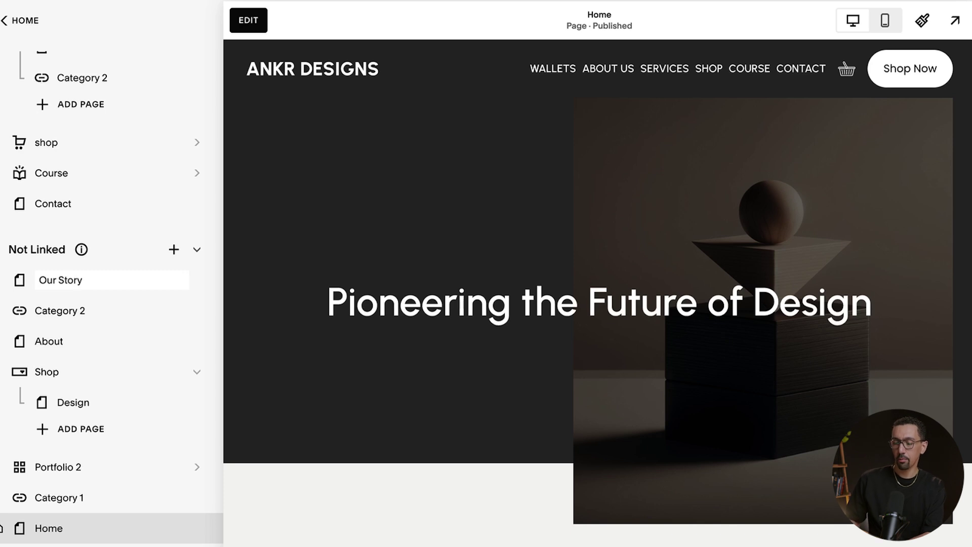
key("Return")
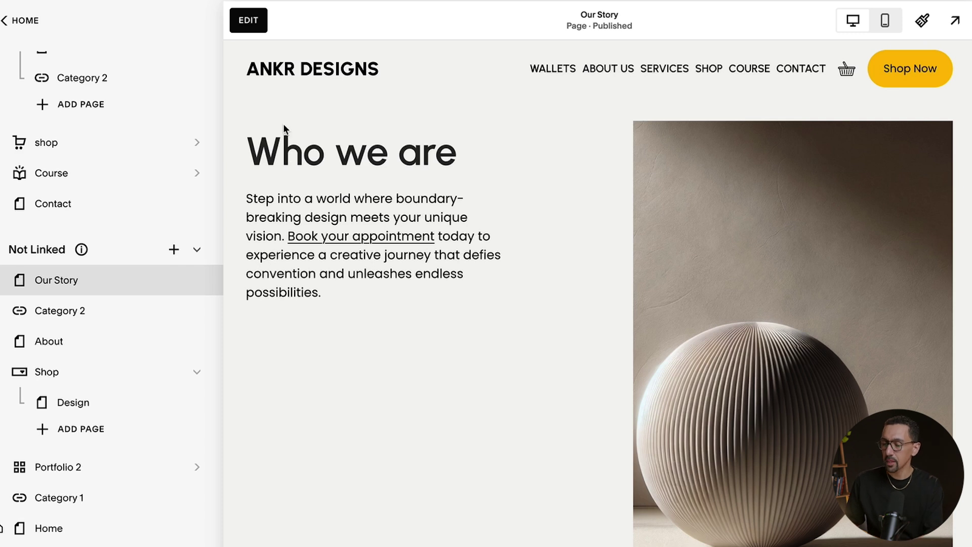
Add the "Who we are" section of the Our Story page to the saved sections and leave editing.
left_click(249, 21)
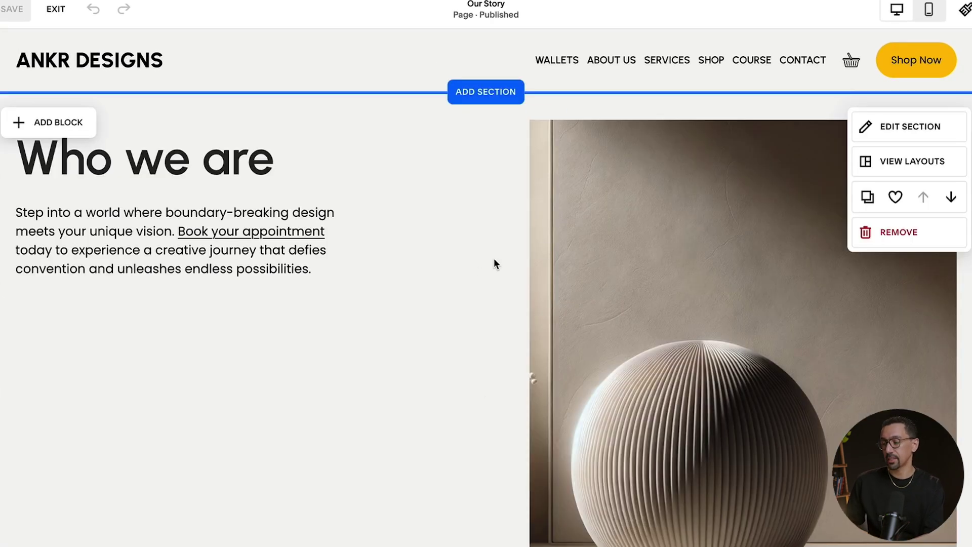
left_click(895, 198)
scroll(895, 200, "down", 10)
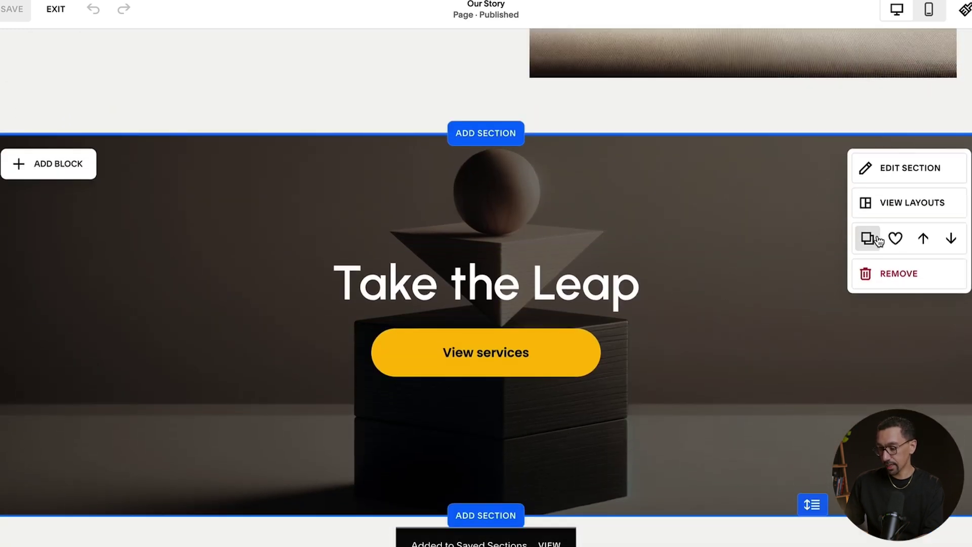
left_click(56, 8)
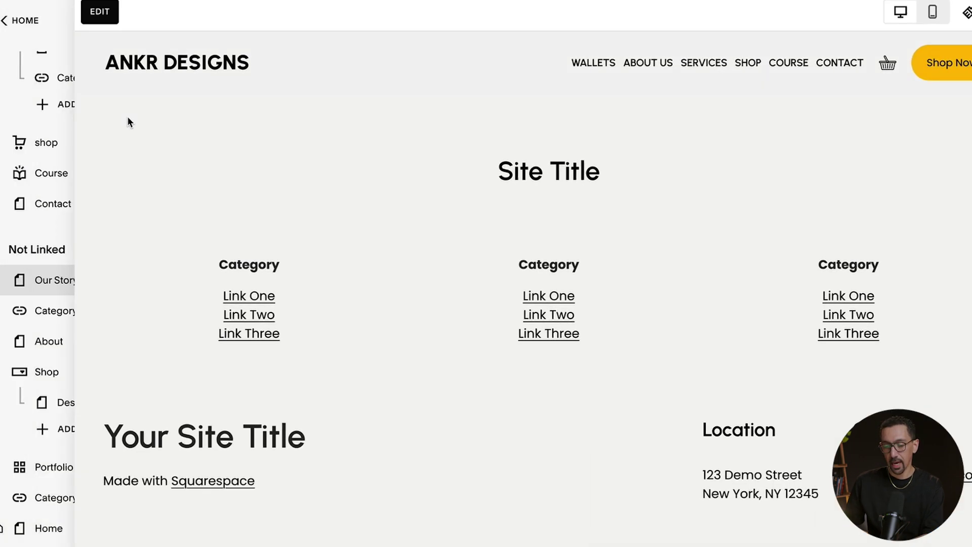
Insert the saved "Who we are" section at the start of the Services page, above "Our Services".
scroll(151, 278, "up", 5)
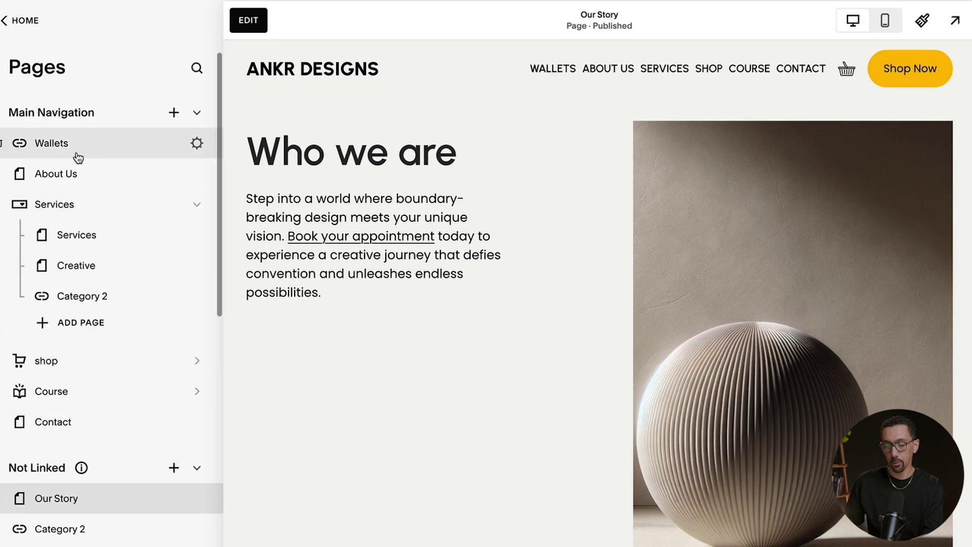
left_click(71, 236)
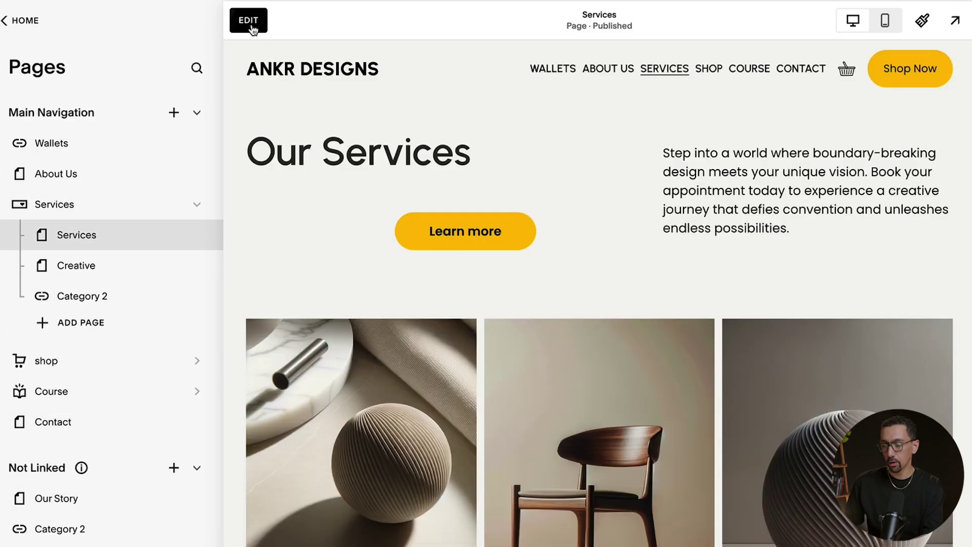
left_click(248, 20)
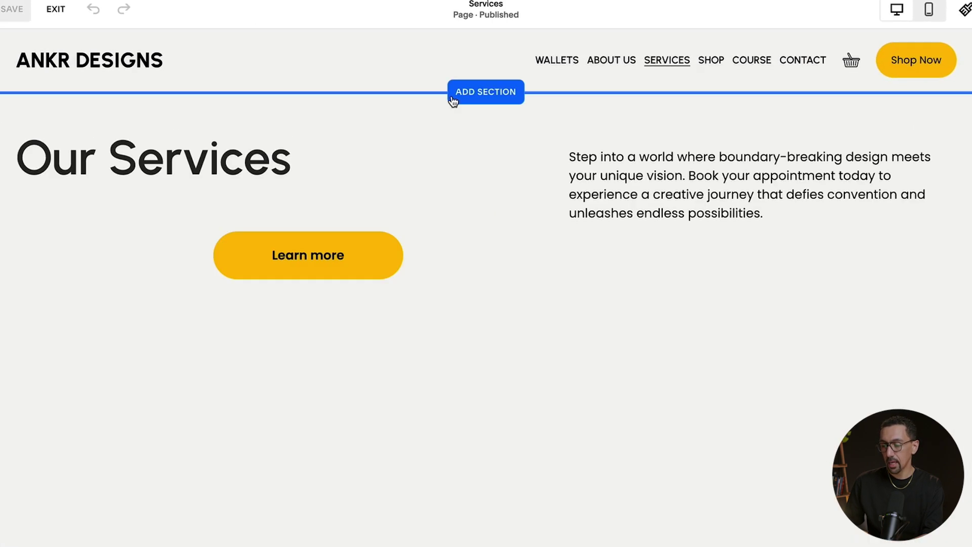
left_click(500, 94)
left_click(141, 217)
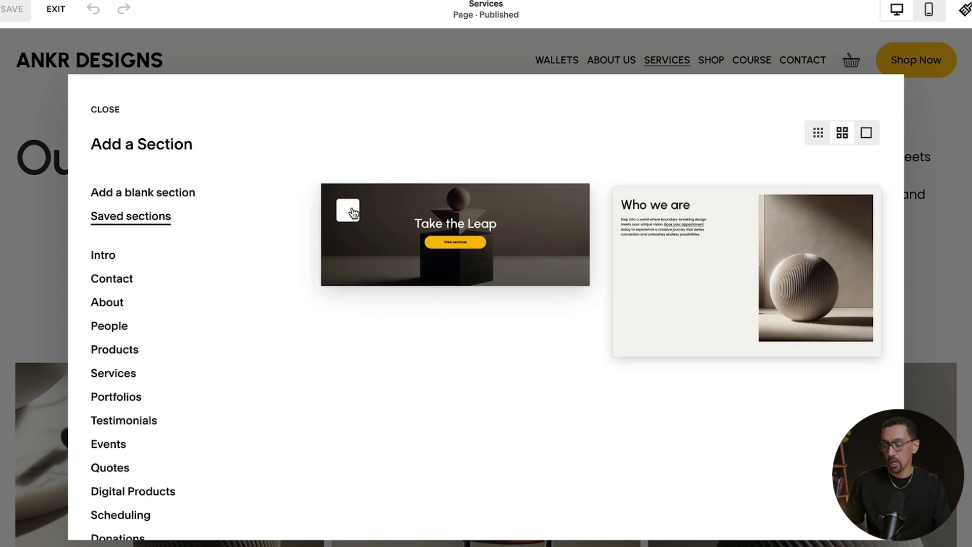
left_click(652, 240)
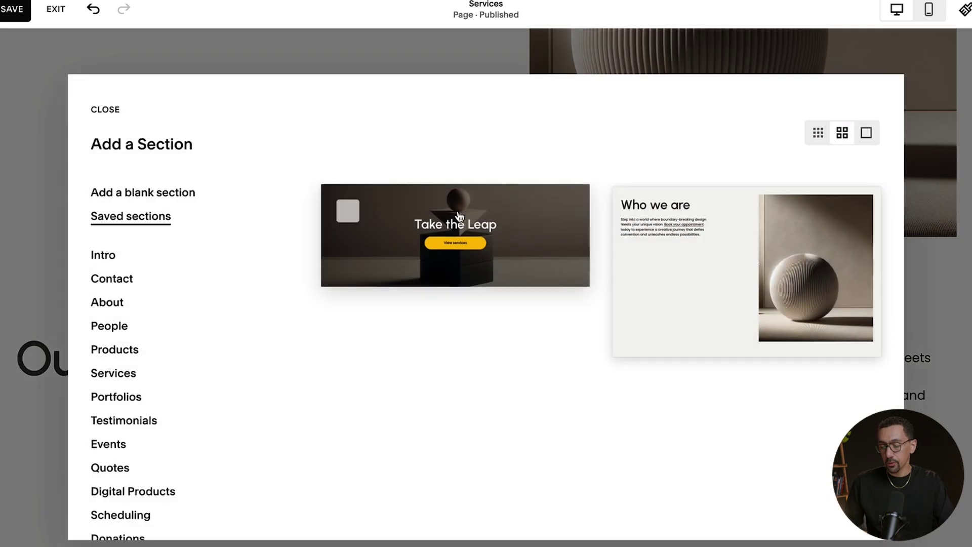
Insert the saved "Take the Leap" section below "Who we are" and save the Services page.
left_click(458, 211)
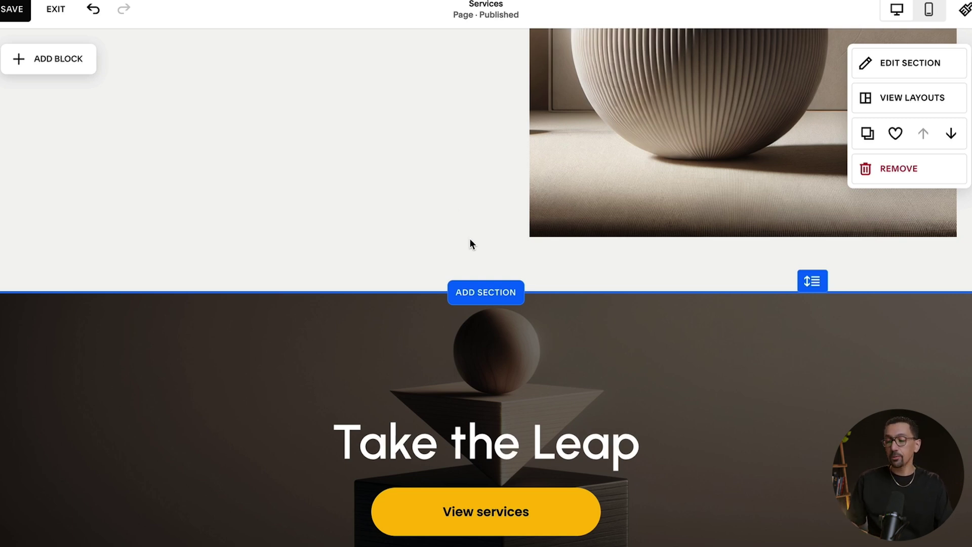
left_click(488, 296)
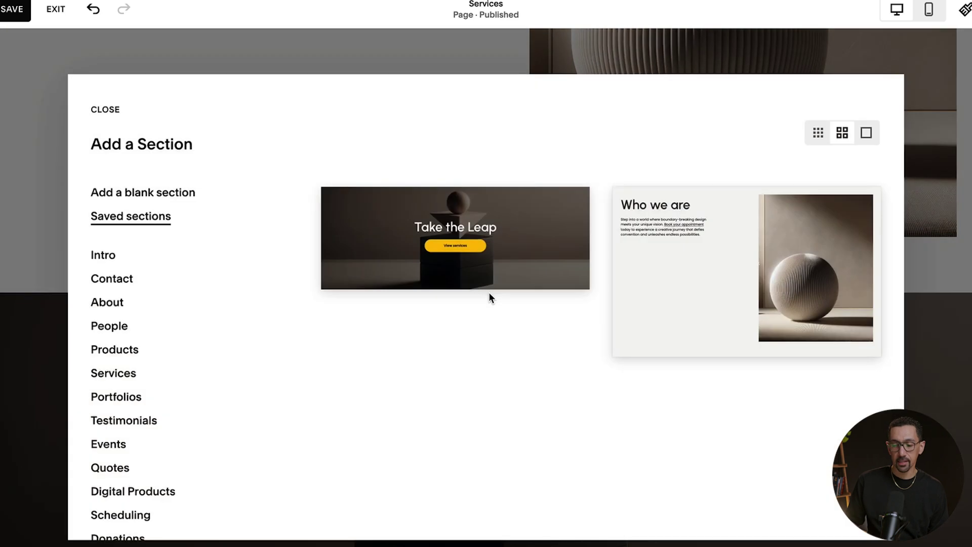
left_click(481, 245)
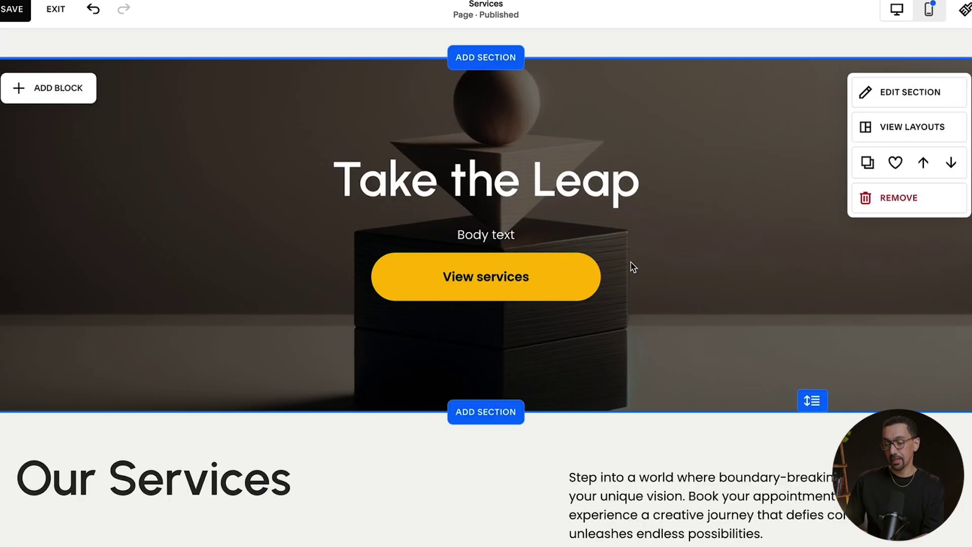
left_click(13, 10)
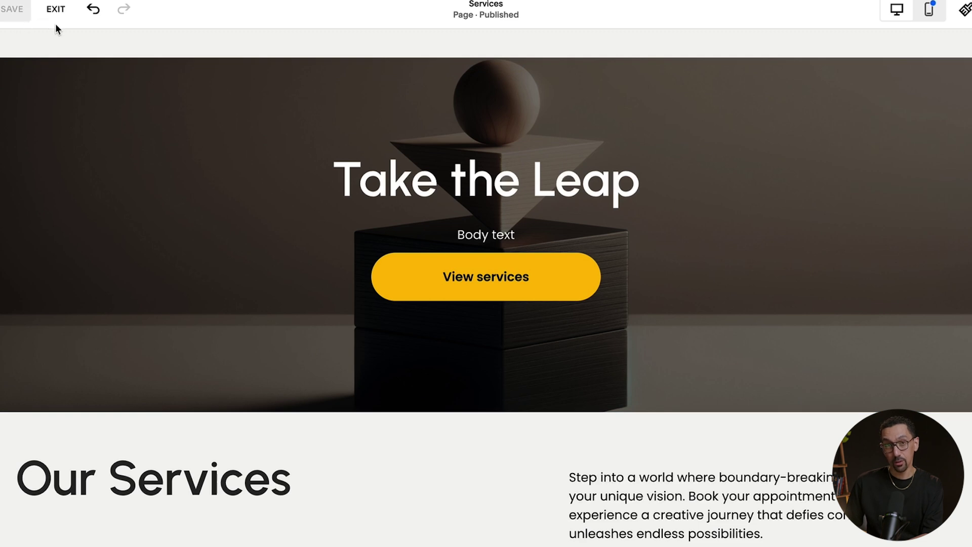
left_click(55, 9)
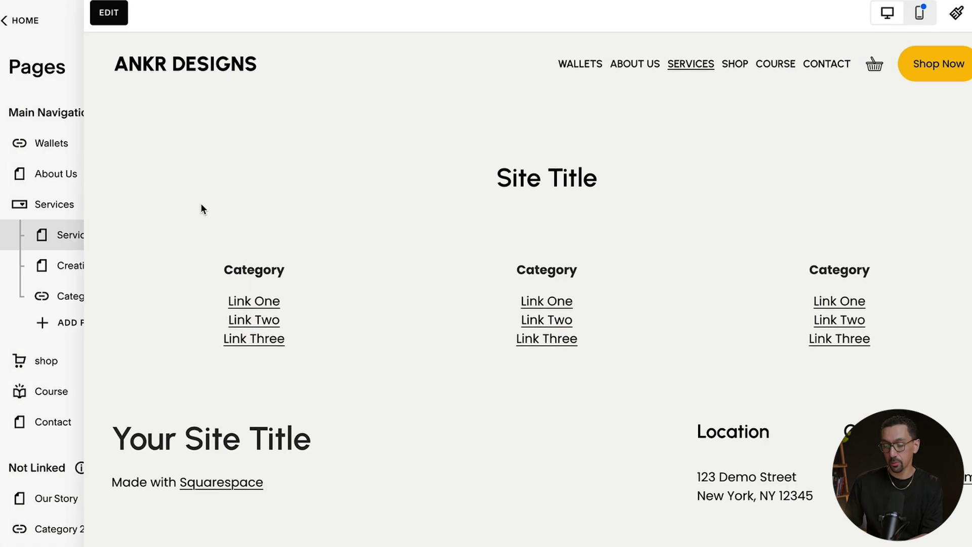
View the "Take the Leap" section on the Our Story page to compare it with the Services page's version.
scroll(80, 358, "down", 3)
left_click(57, 420)
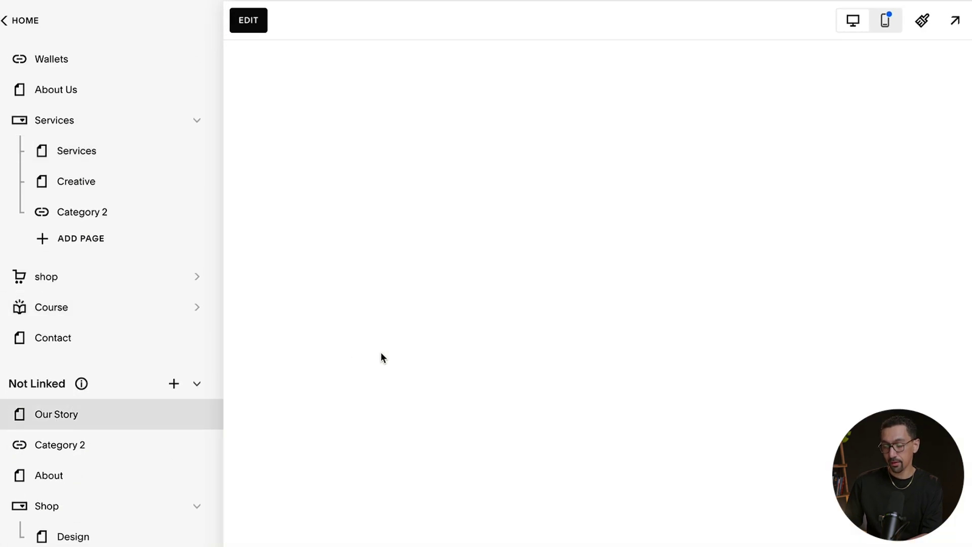
scroll(380, 357, "down", 10)
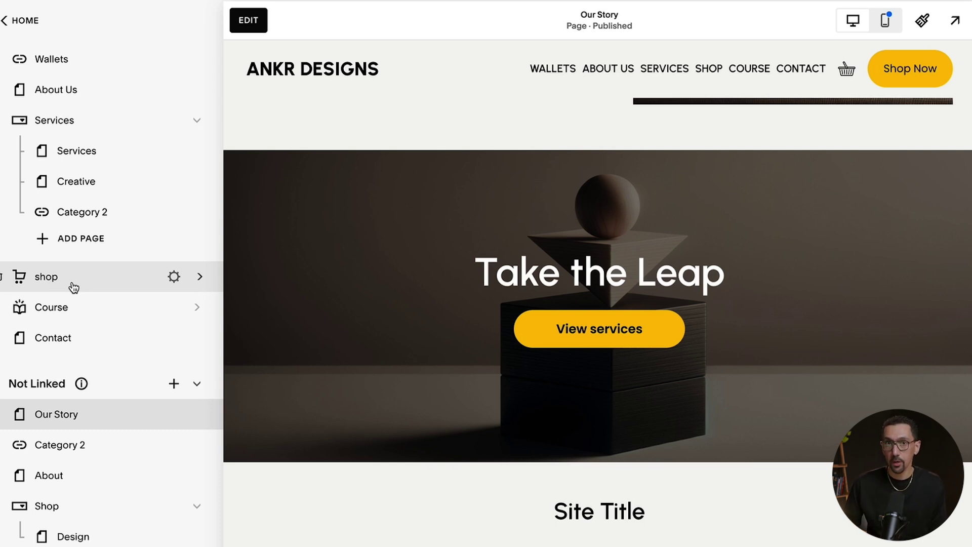
Check the shop page's general store settings for a duplicate option and close them.
left_click(173, 277)
scroll(435, 311, "down", 5)
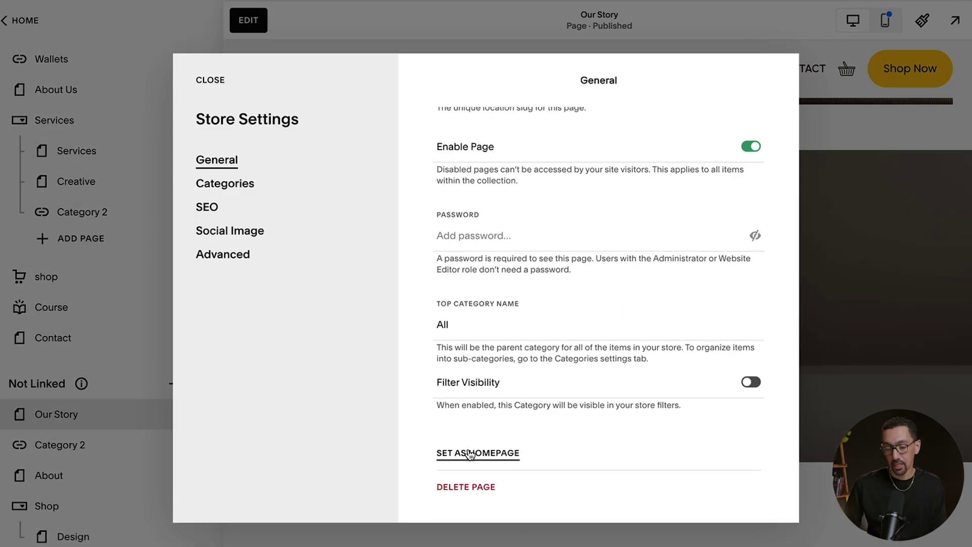
left_click(209, 86)
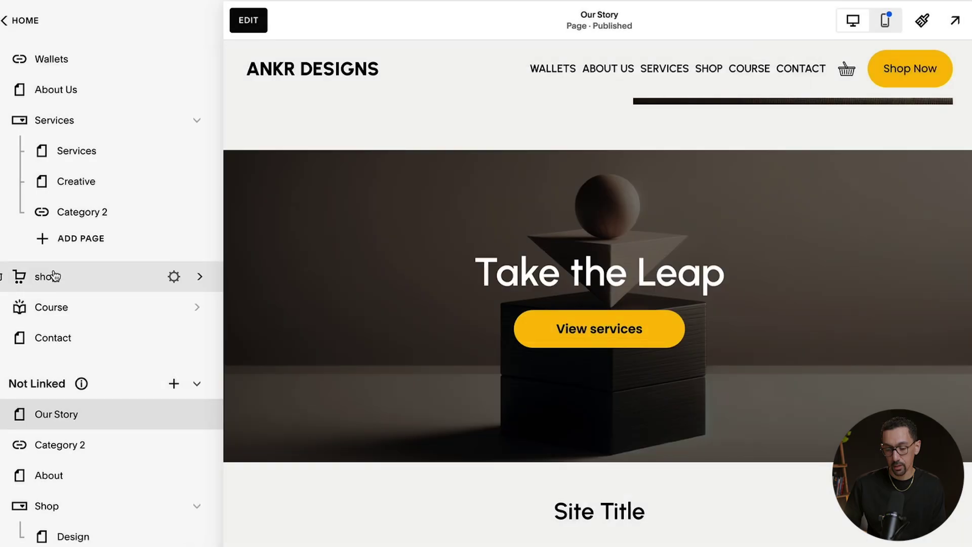
Open the Earth & Sky Planter product from the shop for editing, locate its Duplicate option, and return to the pages list.
left_click(55, 276)
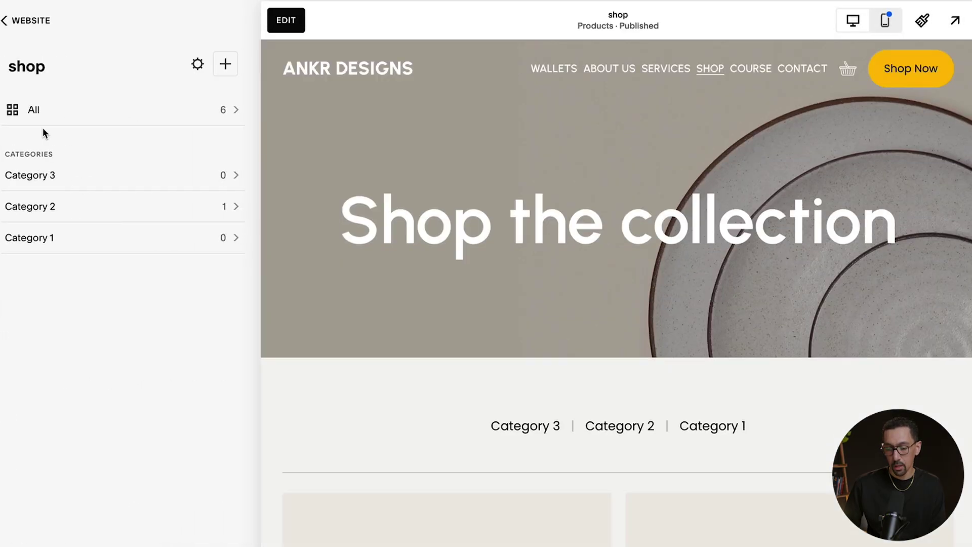
left_click(33, 115)
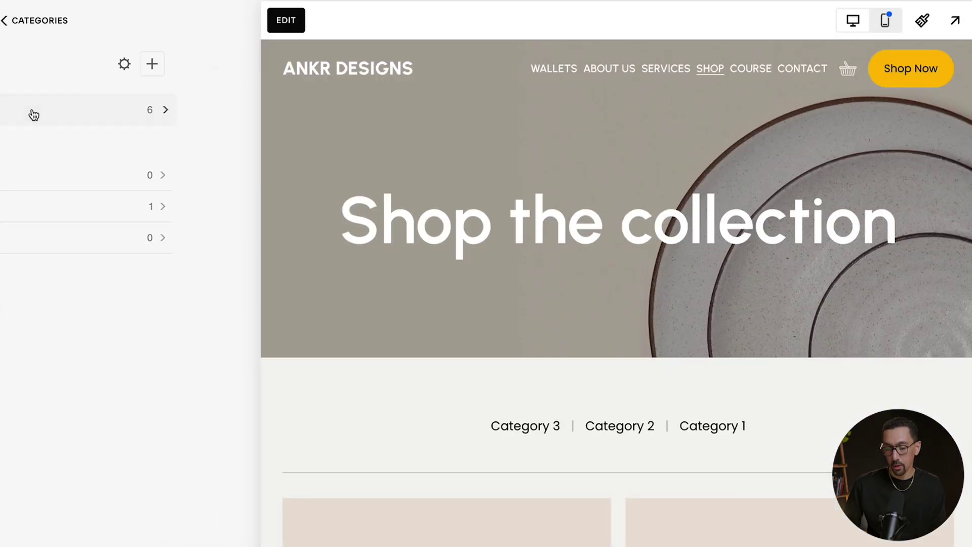
left_click(167, 306)
left_click(231, 295)
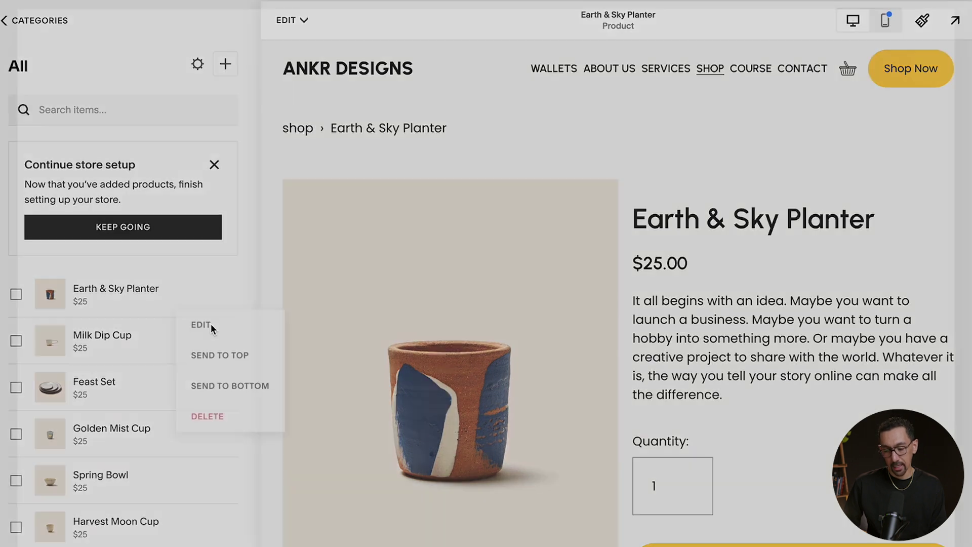
left_click(211, 325)
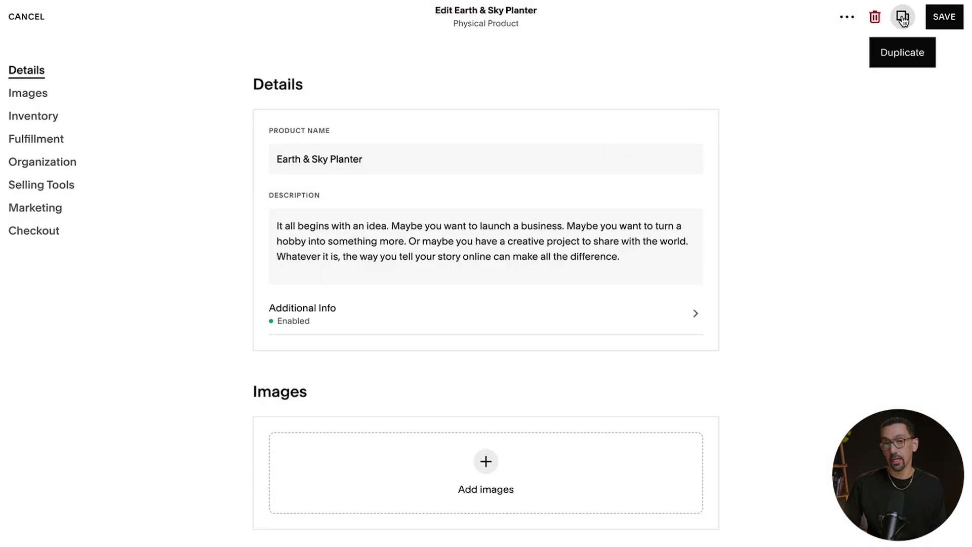
left_click(32, 18)
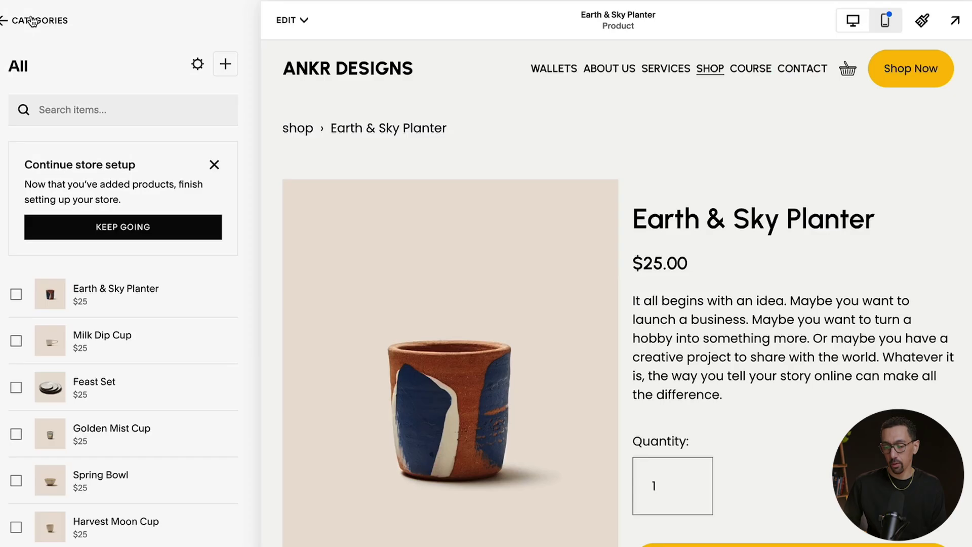
left_click(33, 20)
left_click(30, 20)
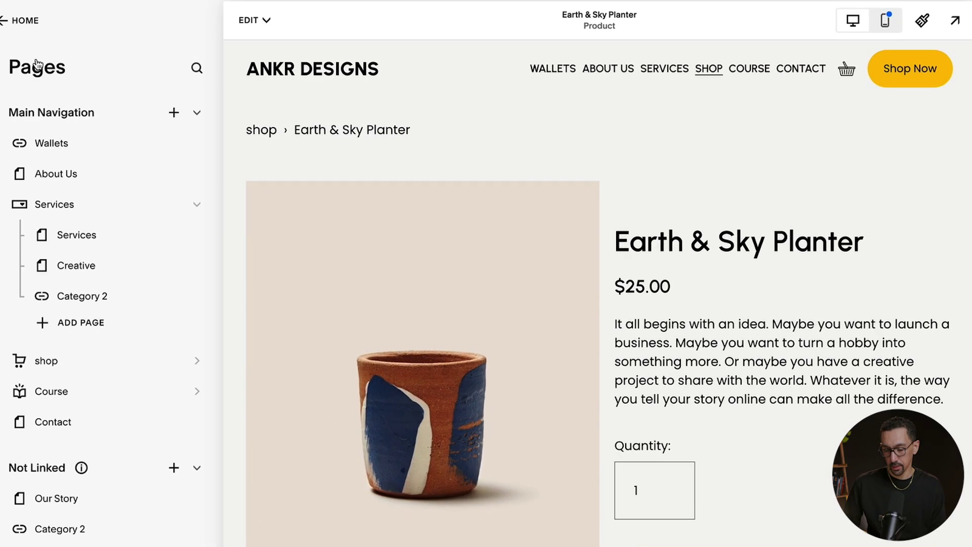
Open the Course page's general settings and locate the option for duplicating the course.
scroll(76, 302, "down", 3)
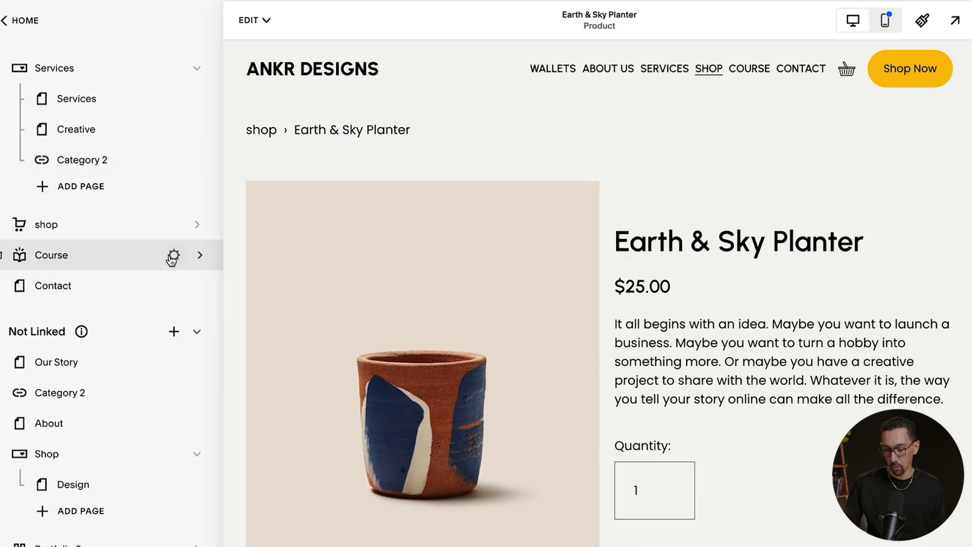
left_click(172, 256)
scroll(497, 332, "down", 4)
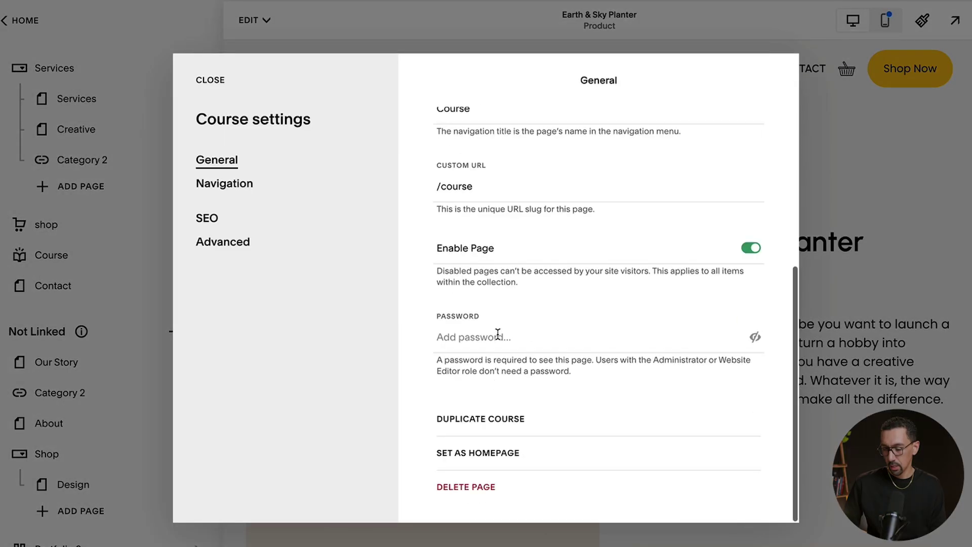
Close the course settings, then check the Portfolio 2 page's general settings for a duplicate option and close them.
left_click(66, 259)
scroll(101, 344, "down", 3)
scroll(126, 354, "down", 2)
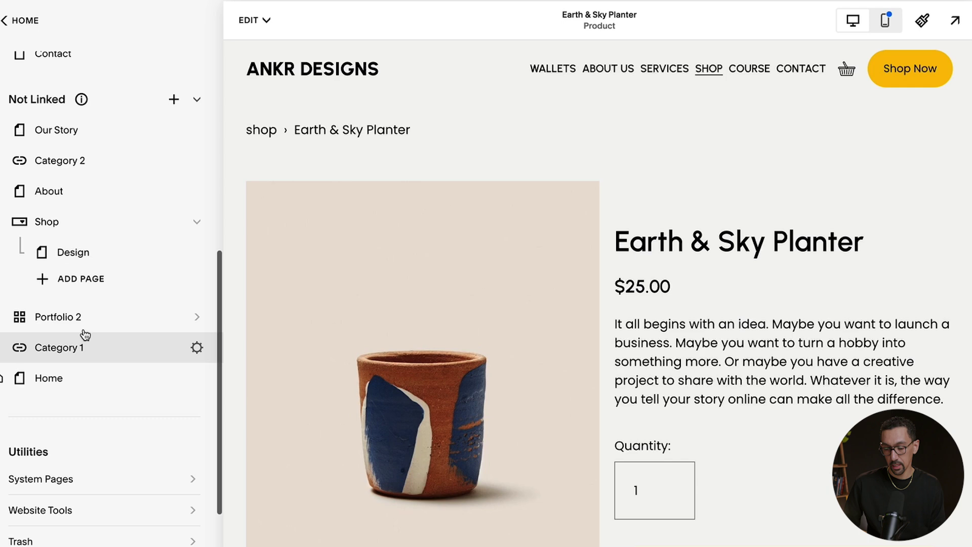
left_click(174, 316)
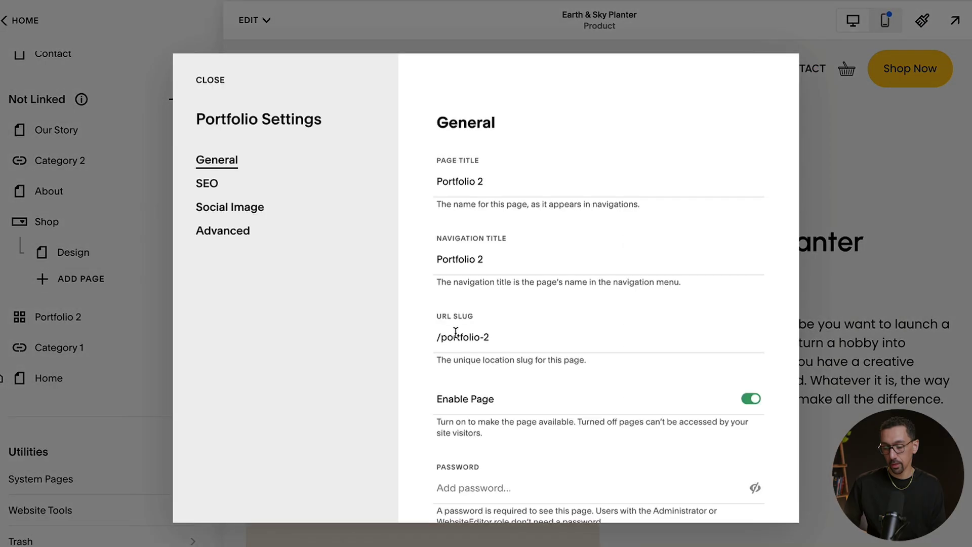
scroll(455, 332, "down", 3)
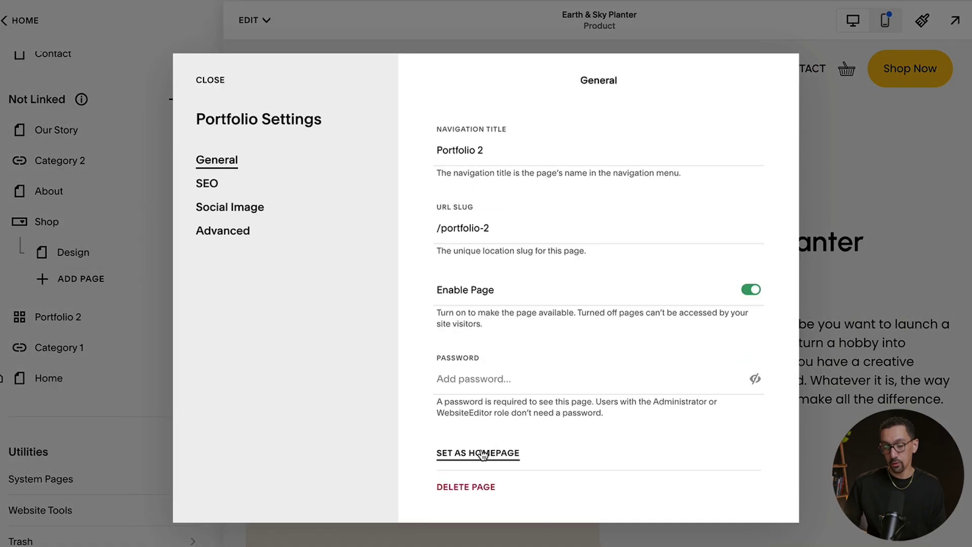
scroll(476, 405, "up", 3)
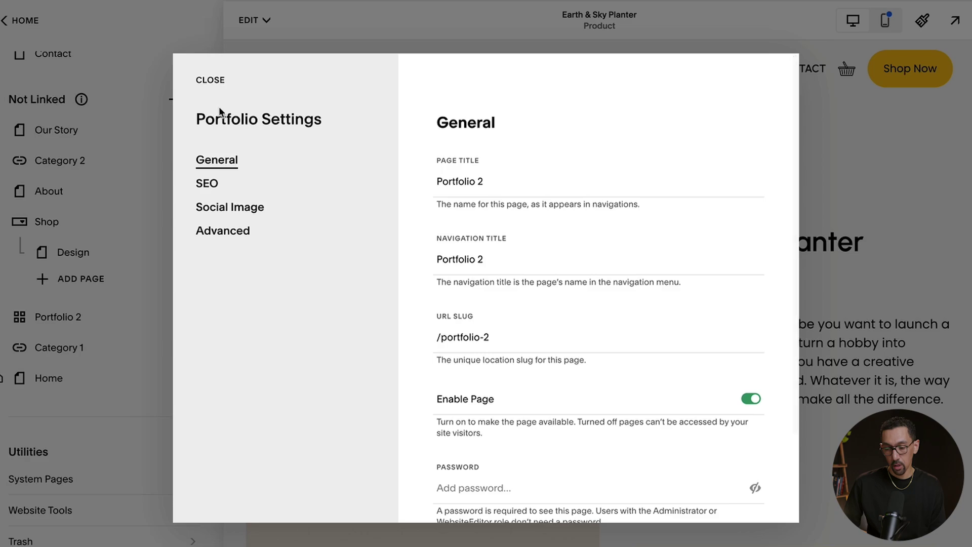
left_click(209, 81)
Open the Portfolio 2 page and duplicate Project One from its project settings.
left_click(81, 314)
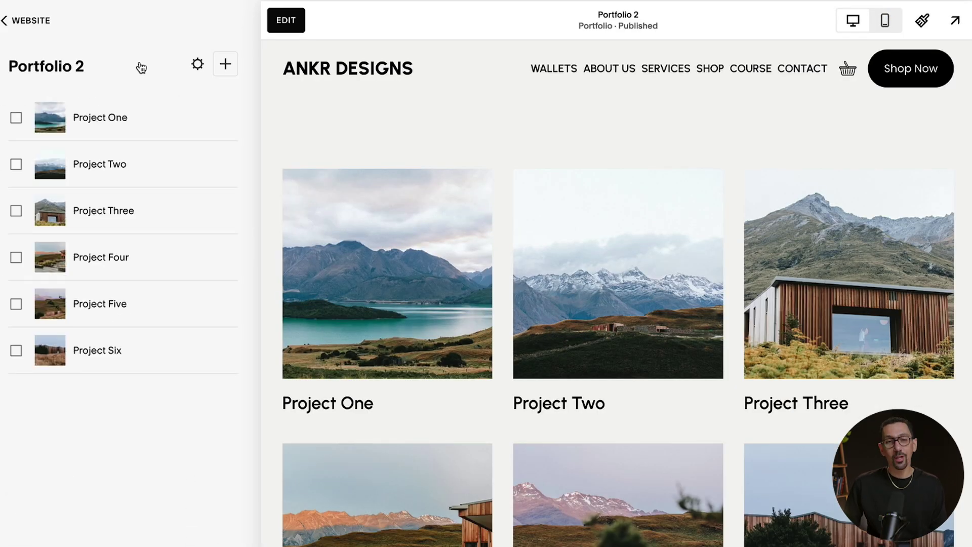
left_click(231, 119)
left_click(230, 148)
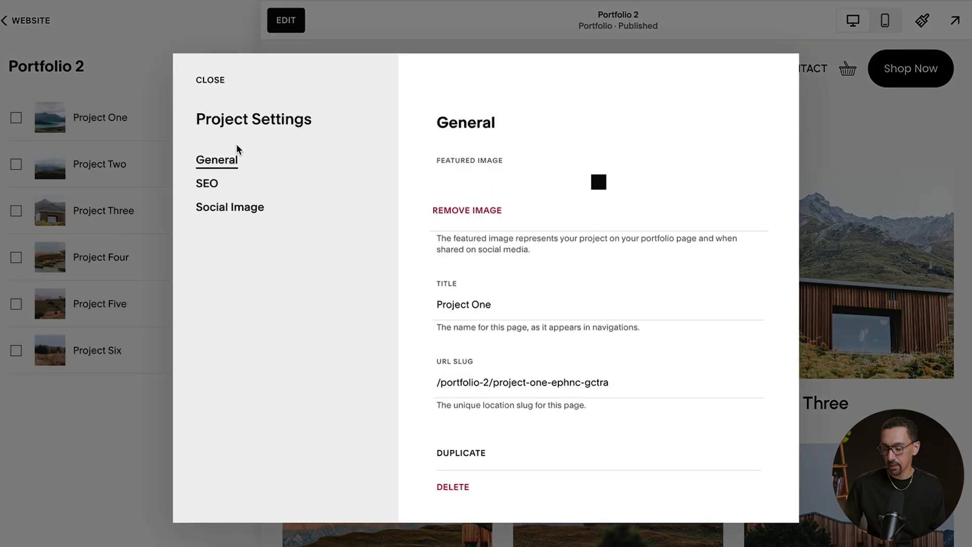
scroll(516, 338, "down", 3)
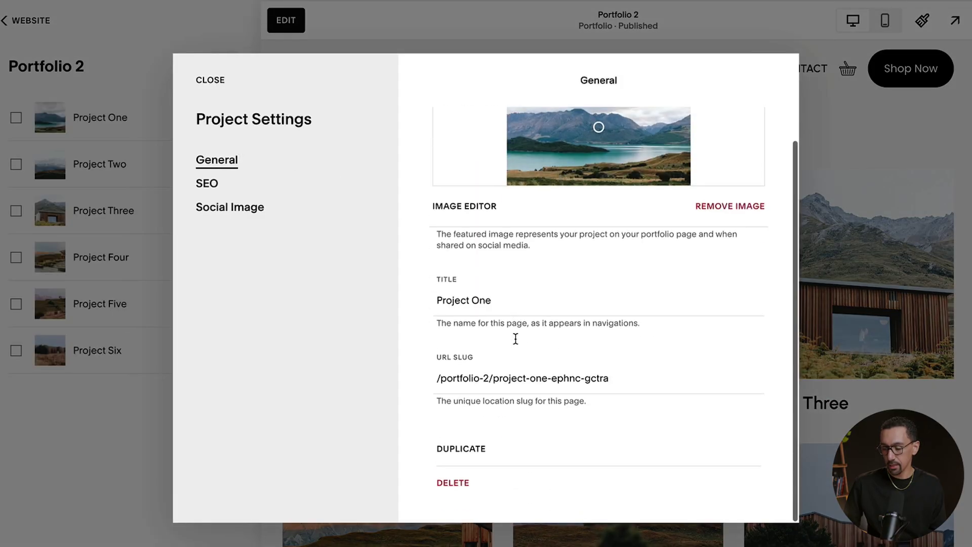
left_click(461, 449)
left_click(567, 327)
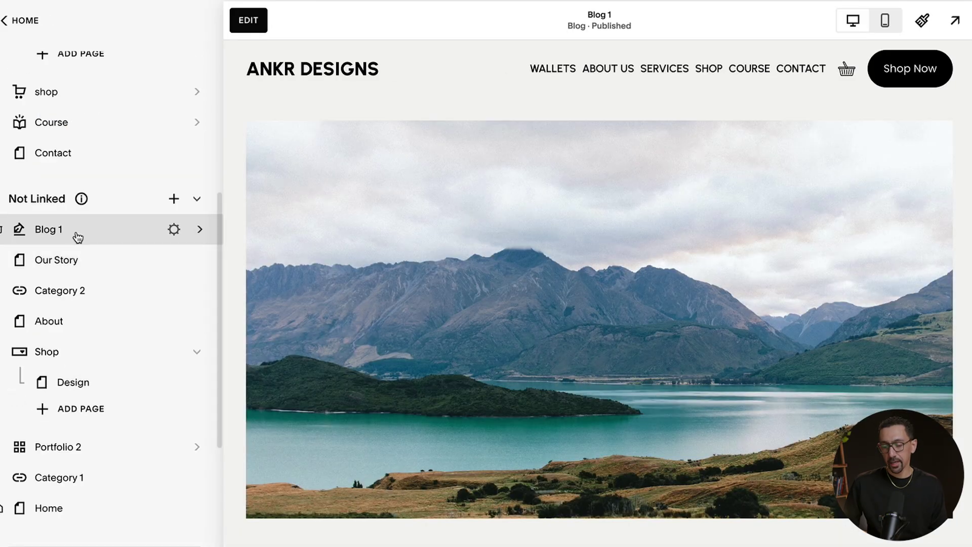
Open the Blog 1 page, duplicate the post "Blog Post Title One", and open the copy for viewing.
left_click(72, 234)
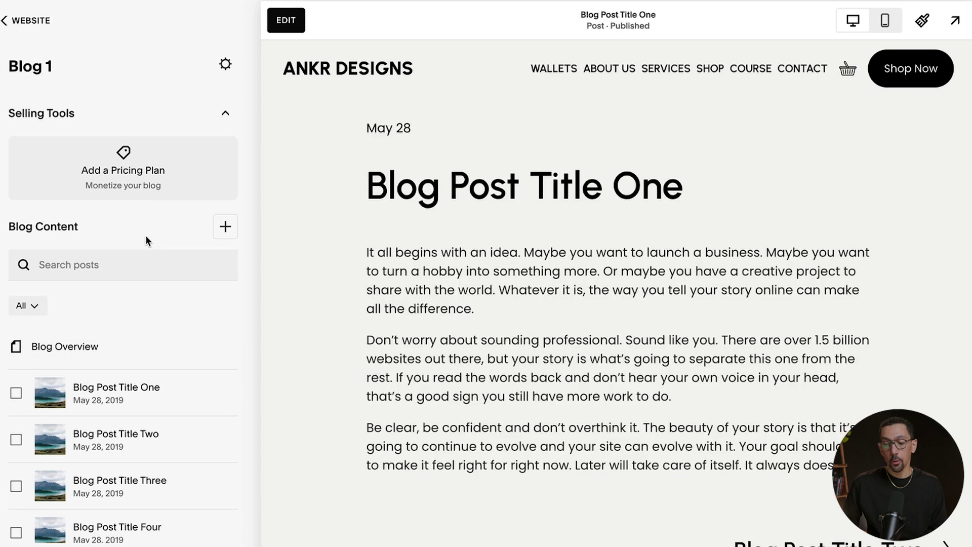
scroll(144, 235, "down", 2)
left_click(227, 341)
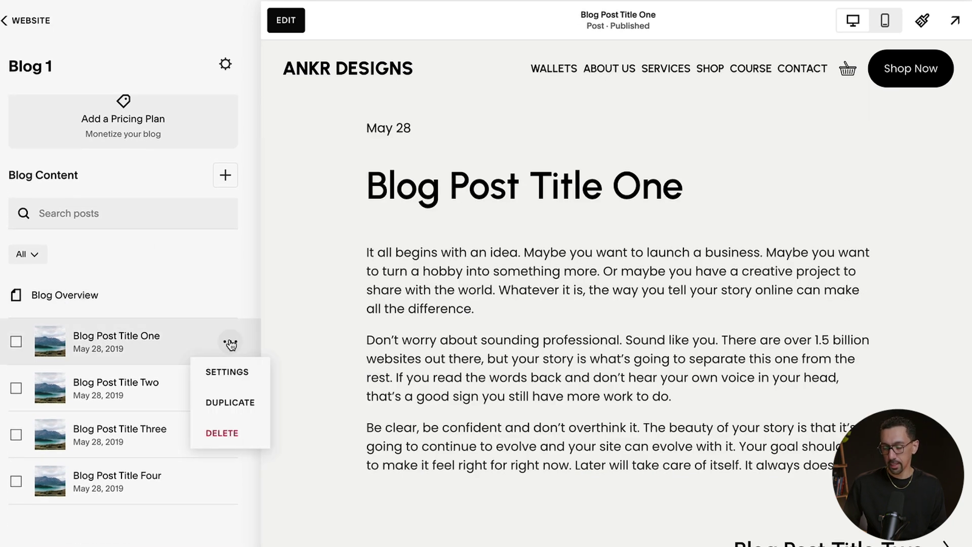
left_click(235, 404)
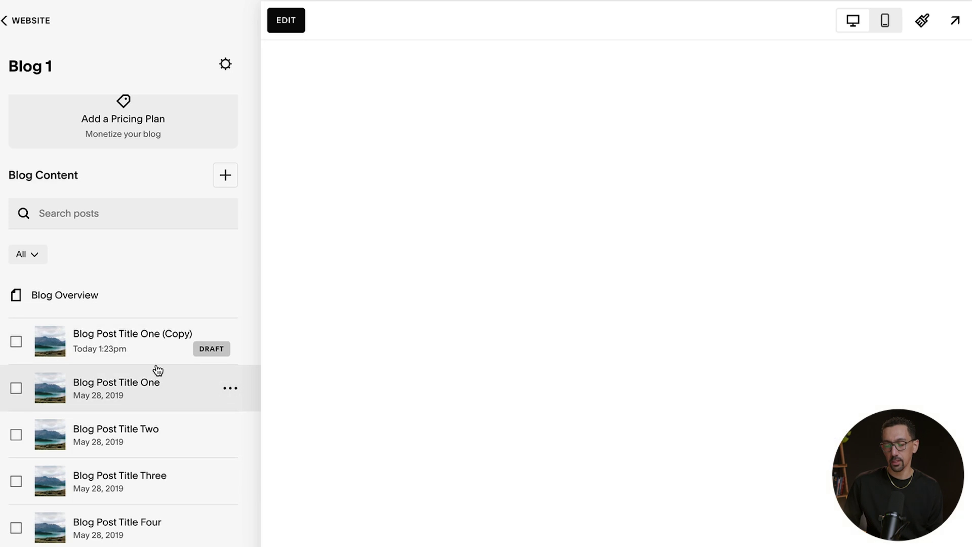
left_click(152, 353)
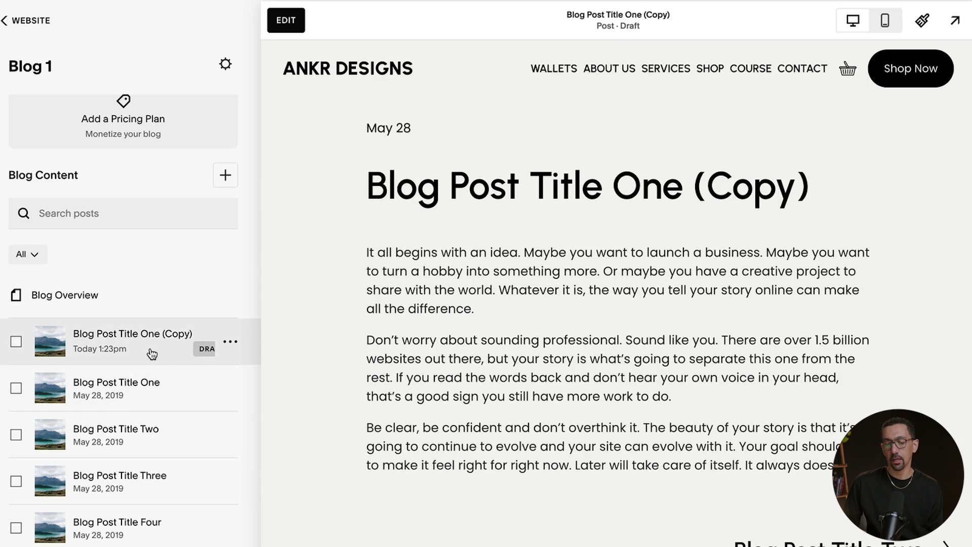